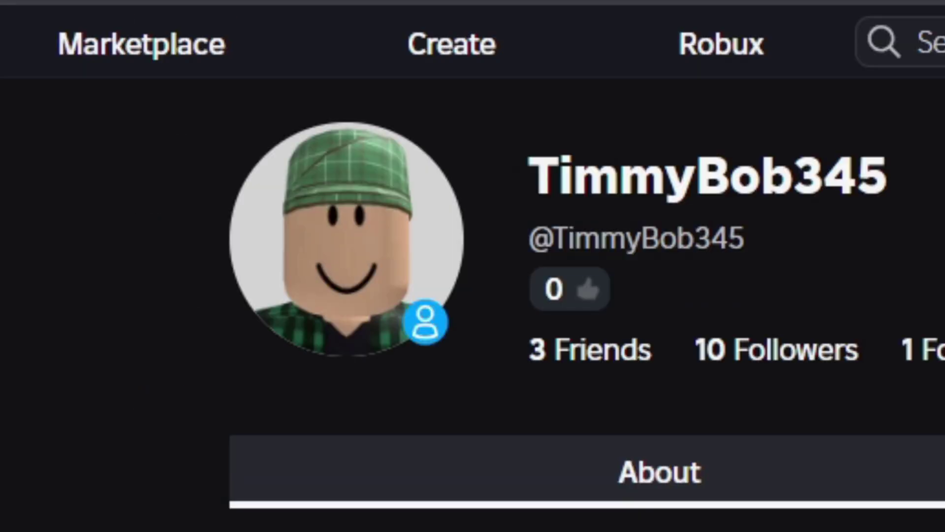
# Open Creator Hub and scroll to the place's thumbnail under Experiences to reveal Manage experience
pyautogui.click(453, 60)
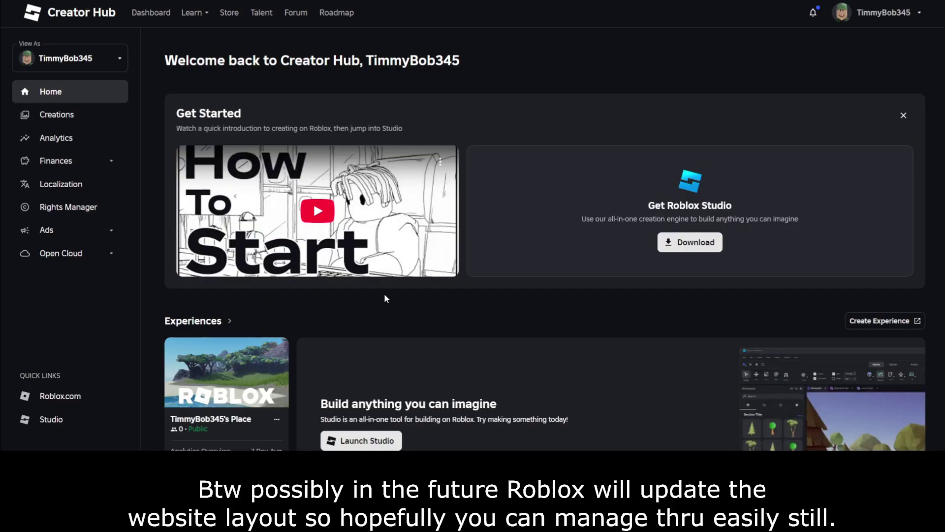
pyautogui.scroll(-2, 384, 294)
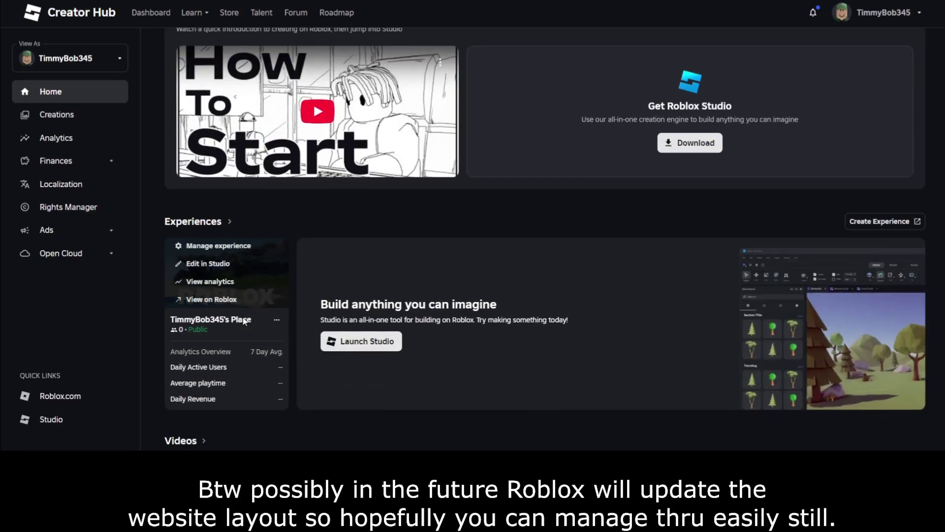
pyautogui.moveTo(254, 284)
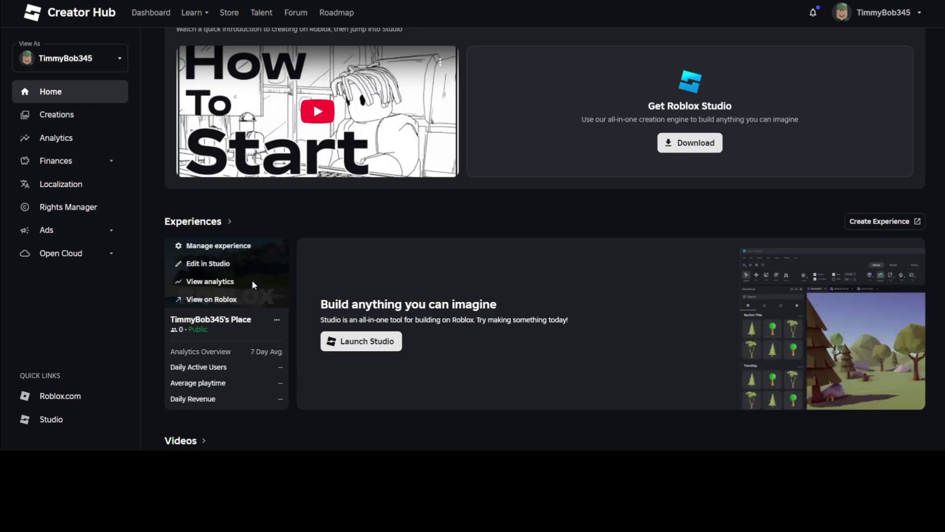
pyautogui.scroll(2, 627, 435)
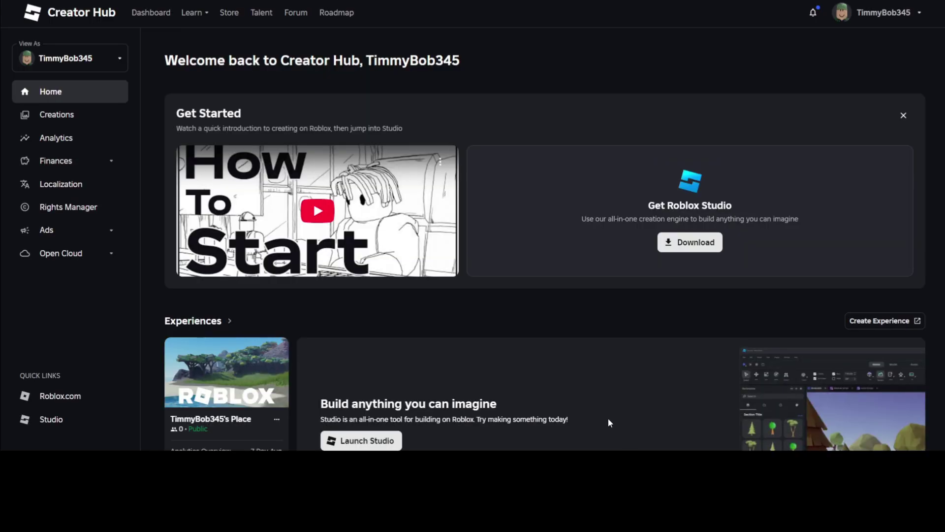
pyautogui.scroll(-1, 564, 398)
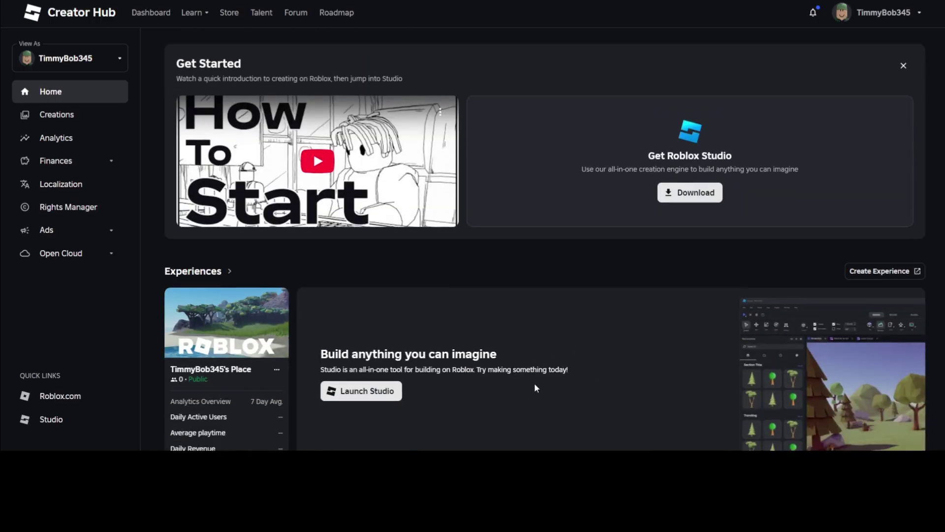
pyautogui.moveTo(217, 300)
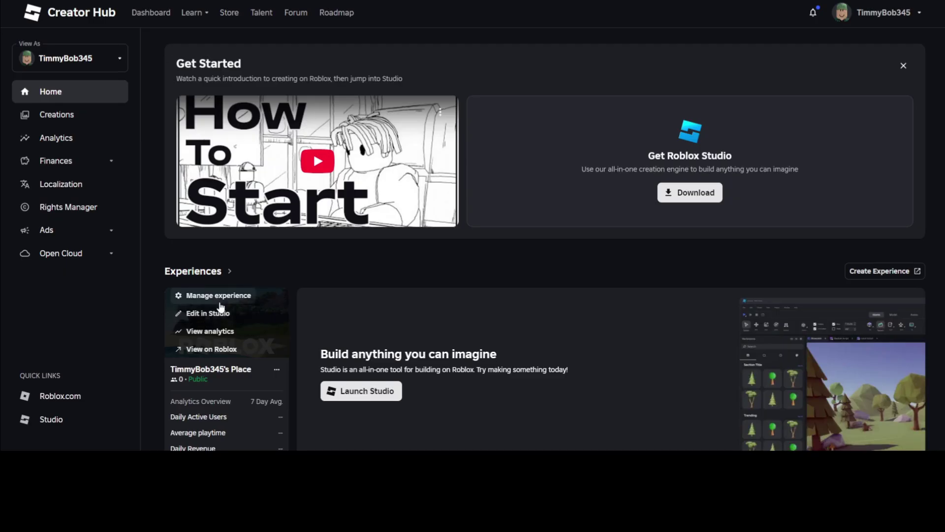
pyautogui.scroll(-1, 221, 315)
pyautogui.scroll(-1, 237, 295)
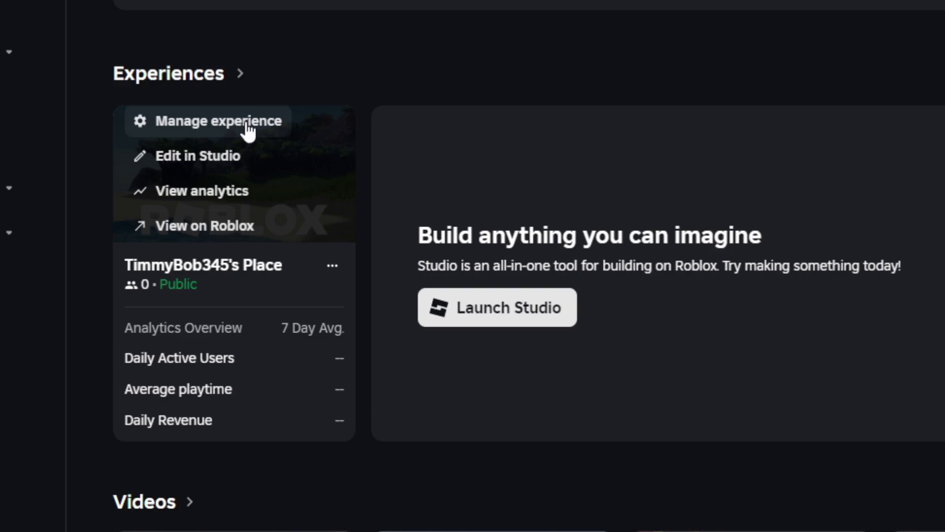
# Open the place's management pages and go to its Passes page
pyautogui.click(233, 202)
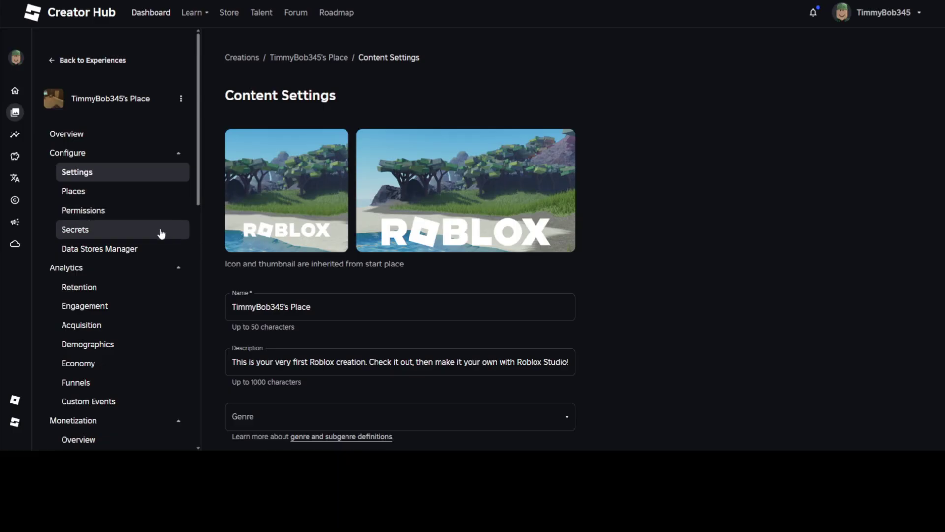
pyautogui.scroll(-2, 139, 244)
pyautogui.scroll(-3, 138, 245)
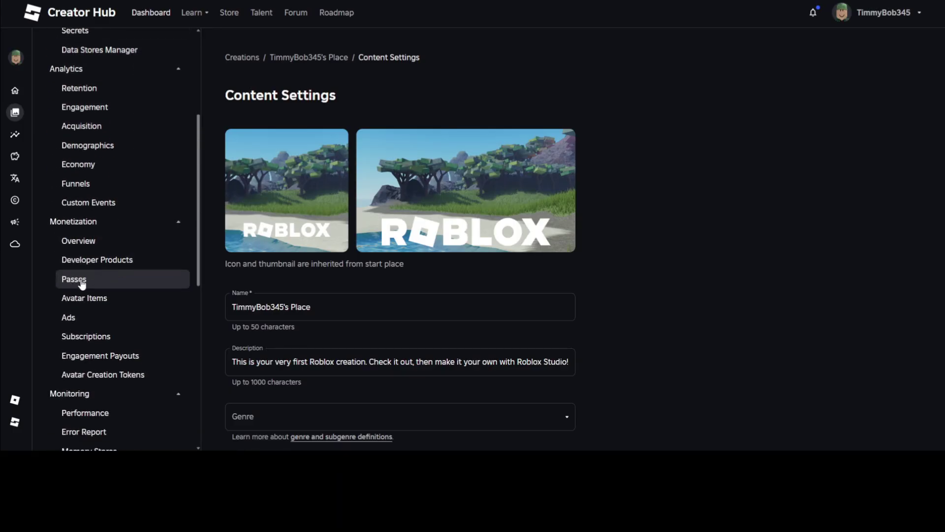
pyautogui.click(75, 281)
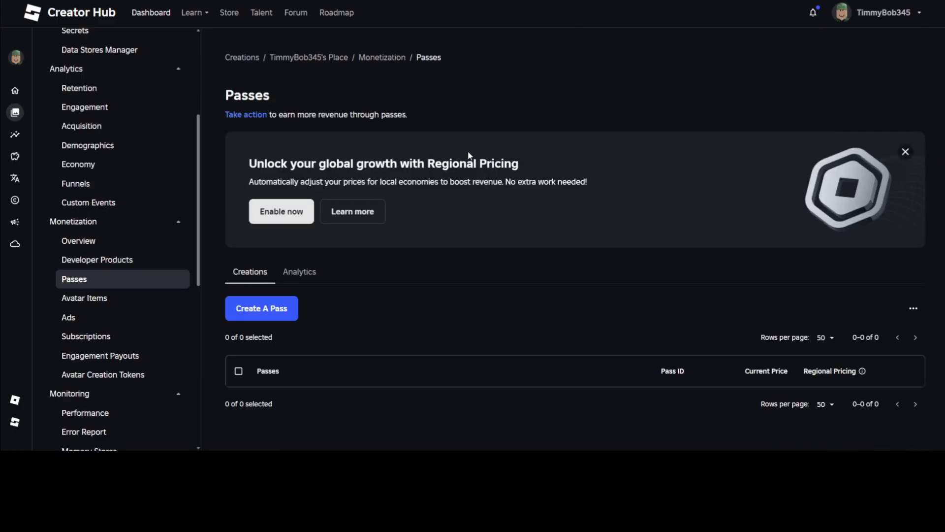
pyautogui.scroll(-1, 409, 285)
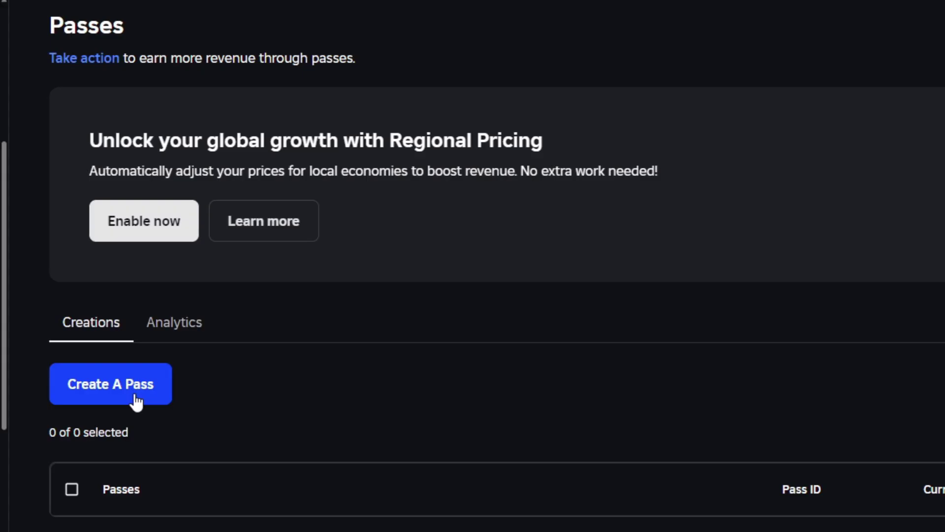
# Create a new game pass named 'TimmyBob345'
pyautogui.click(133, 395)
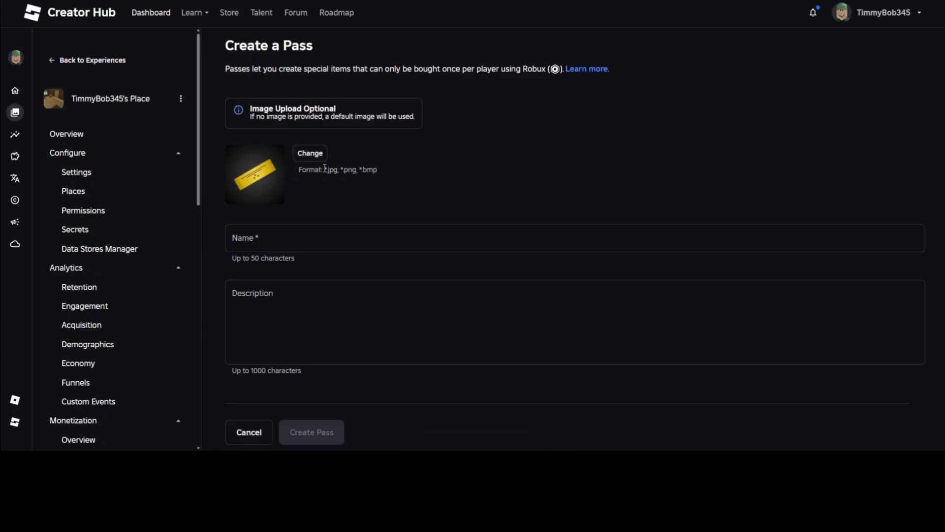
pyautogui.click(298, 246)
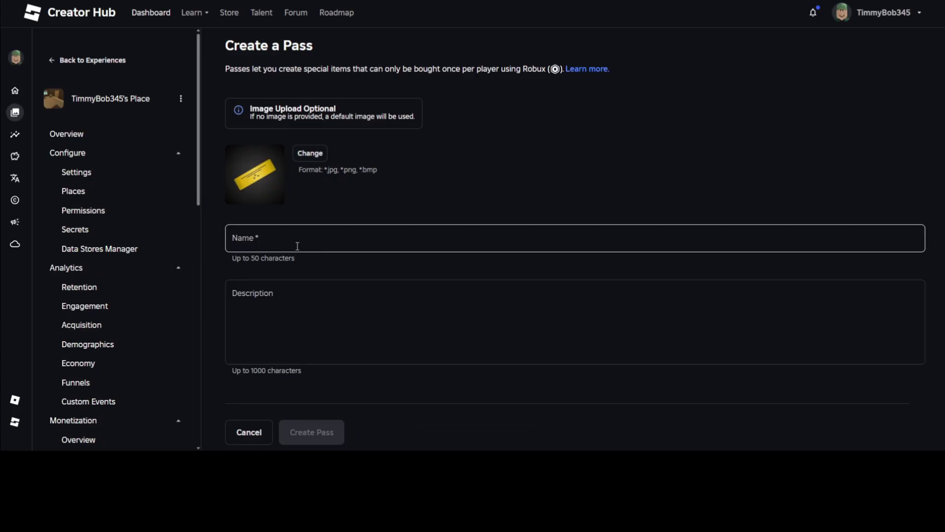
pyautogui.click(300, 242)
pyautogui.write('TimmyBob')
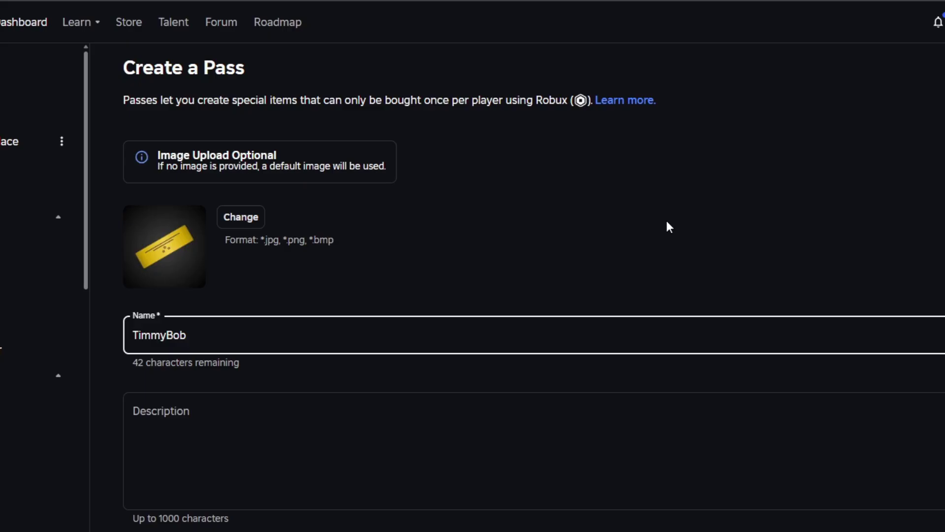
pyautogui.write('345')
pyautogui.click(323, 441)
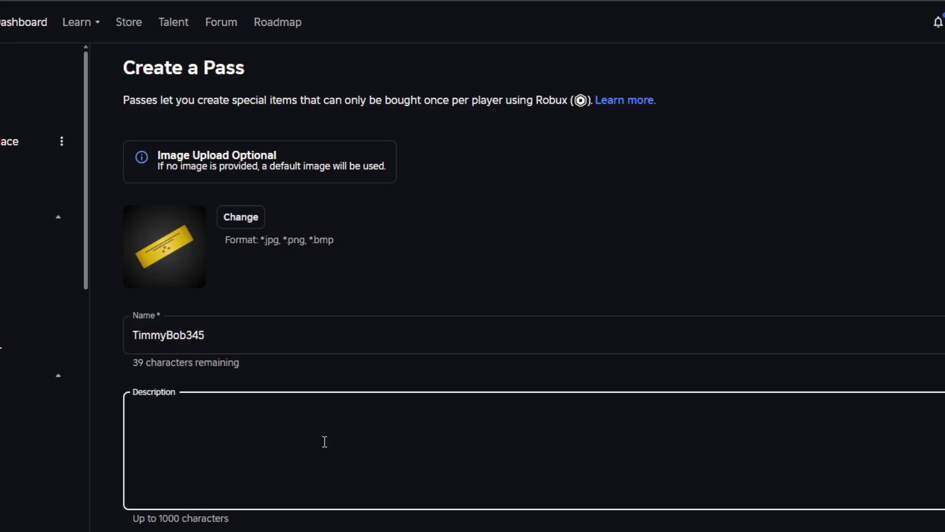
pyautogui.scroll(-2, 325, 442)
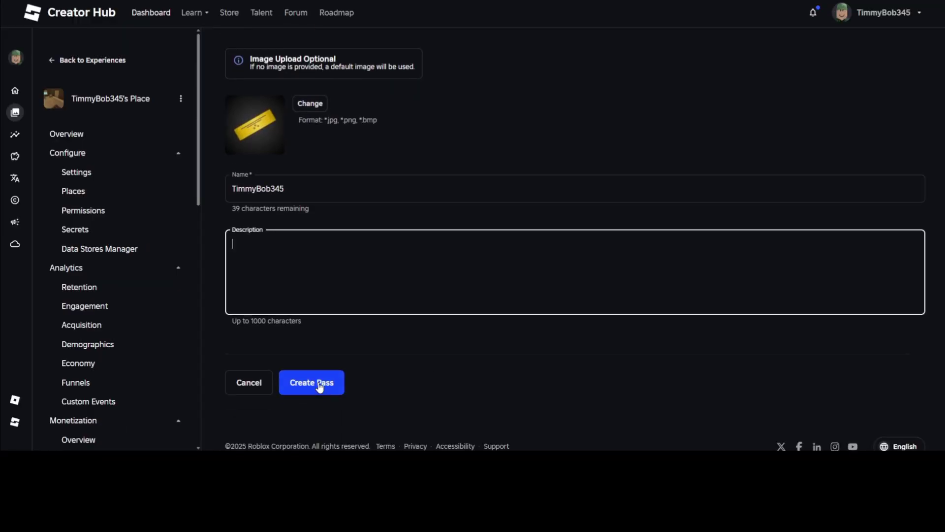
pyautogui.click(319, 385)
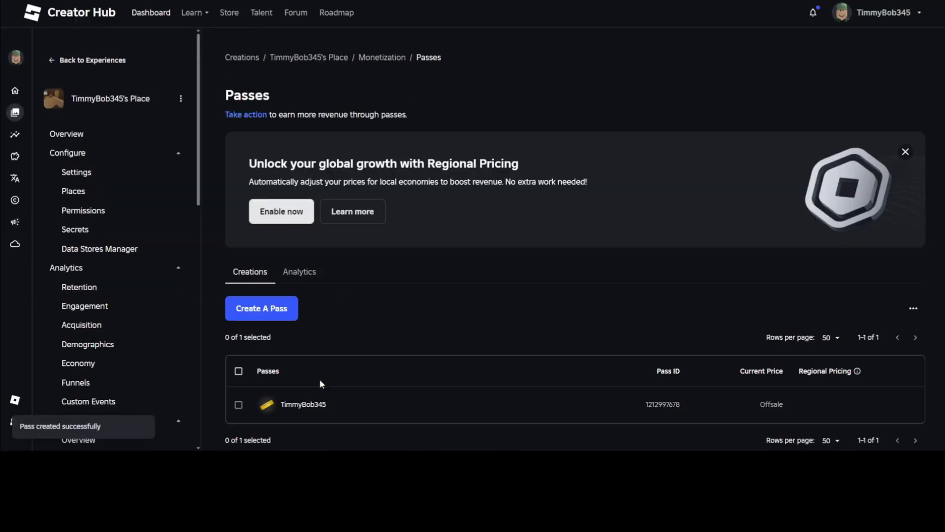
pyautogui.scroll(-2, 331, 374)
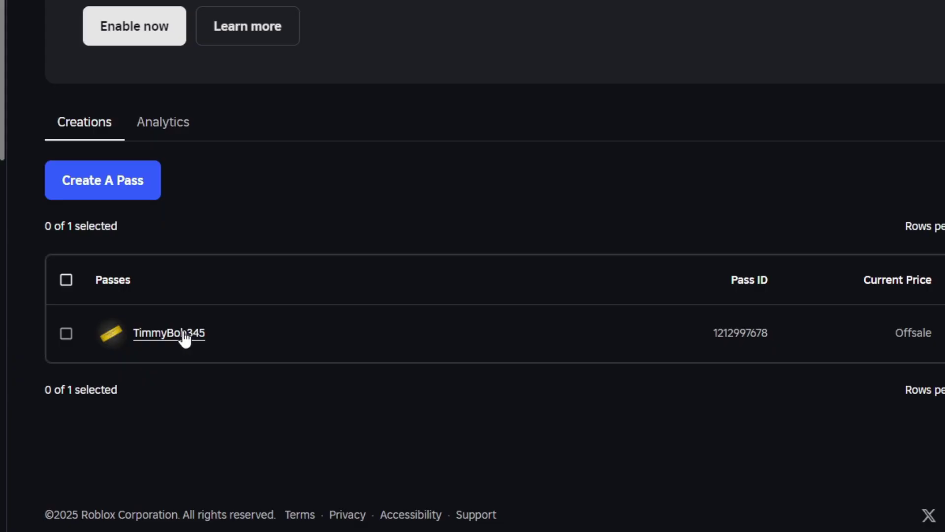
pyautogui.moveTo(721, 329)
pyautogui.moveTo(898, 337); pyautogui.dragTo(934, 340)
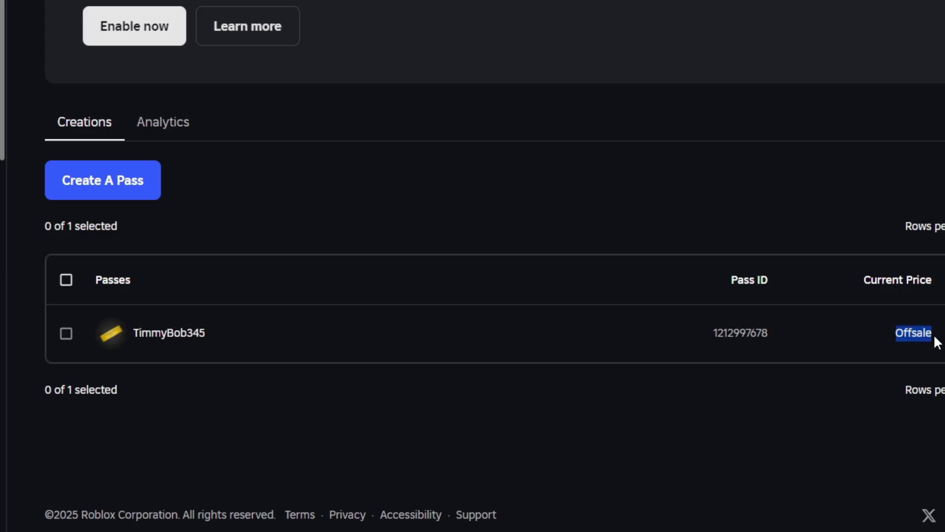
pyautogui.click(171, 339)
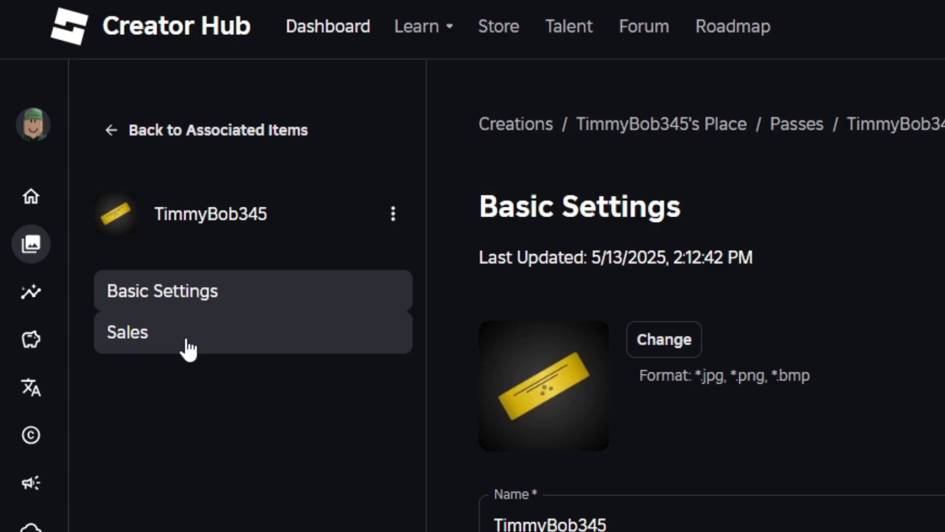
pyautogui.click(188, 349)
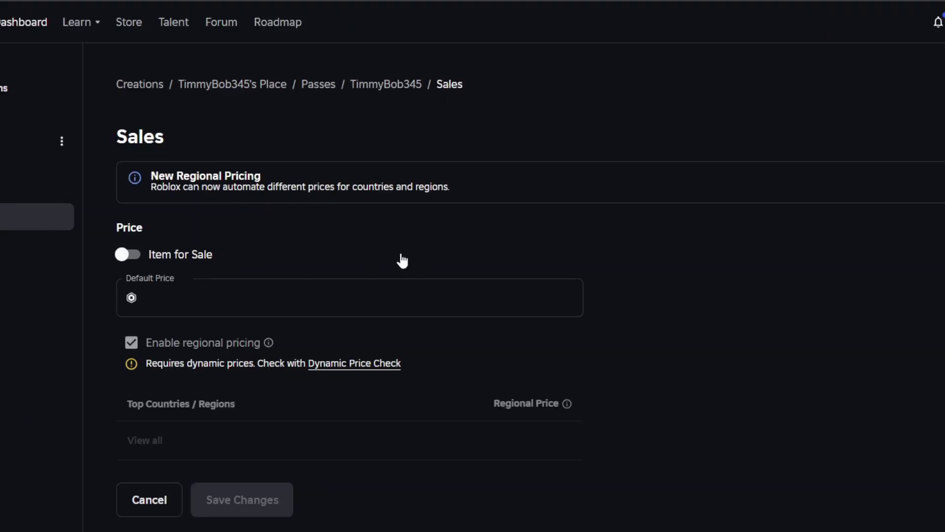
pyautogui.click(7, 88)
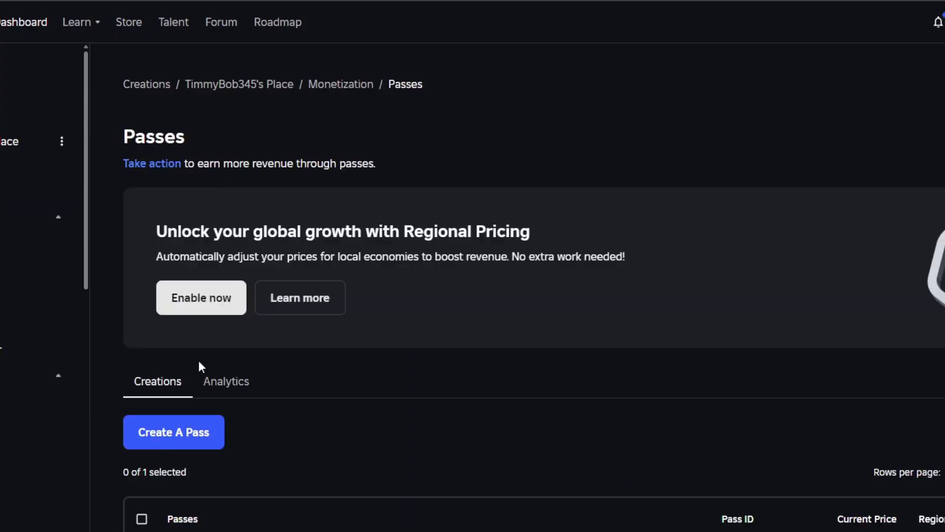
pyautogui.scroll(-1, 258, 517)
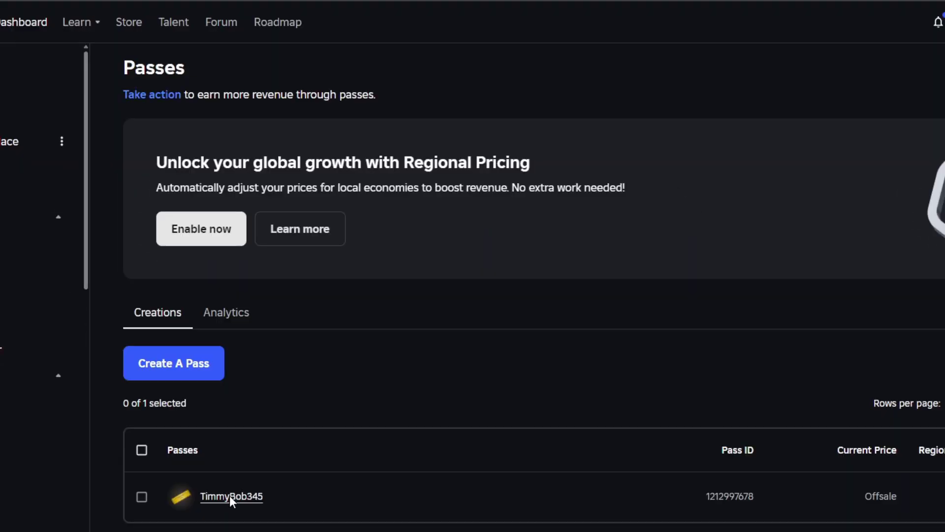
pyautogui.click(230, 496)
# Put the TimmyBob345 pass on sale with a default price of 100 Robux
pyautogui.click(74, 151)
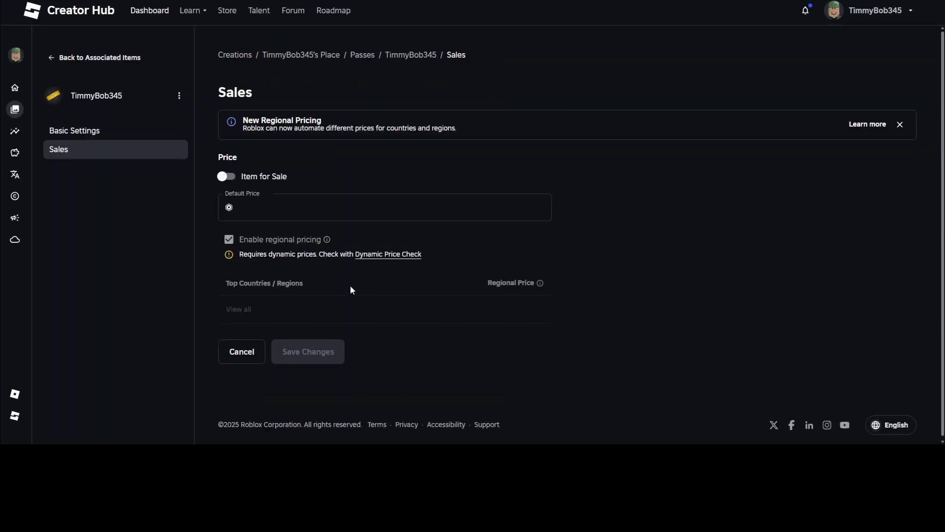
pyautogui.click(226, 178)
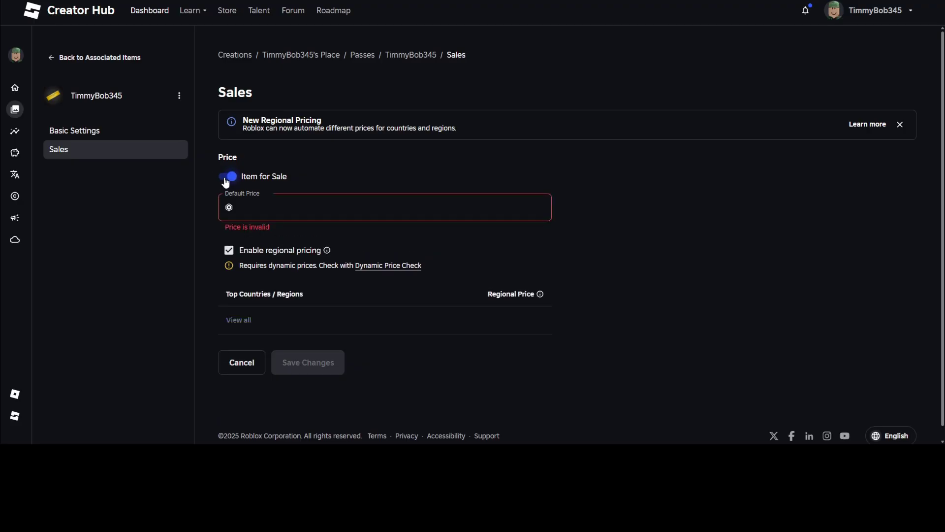
pyautogui.click(286, 209)
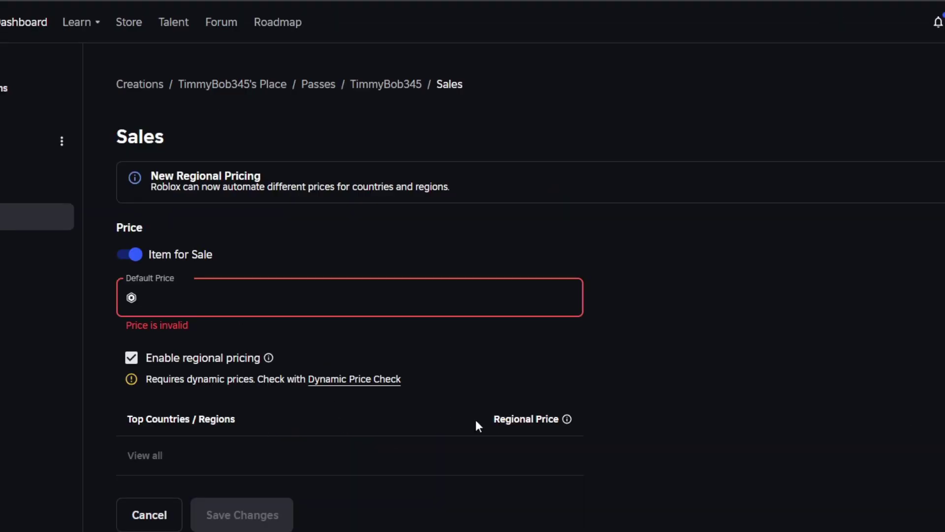
pyautogui.write('100')
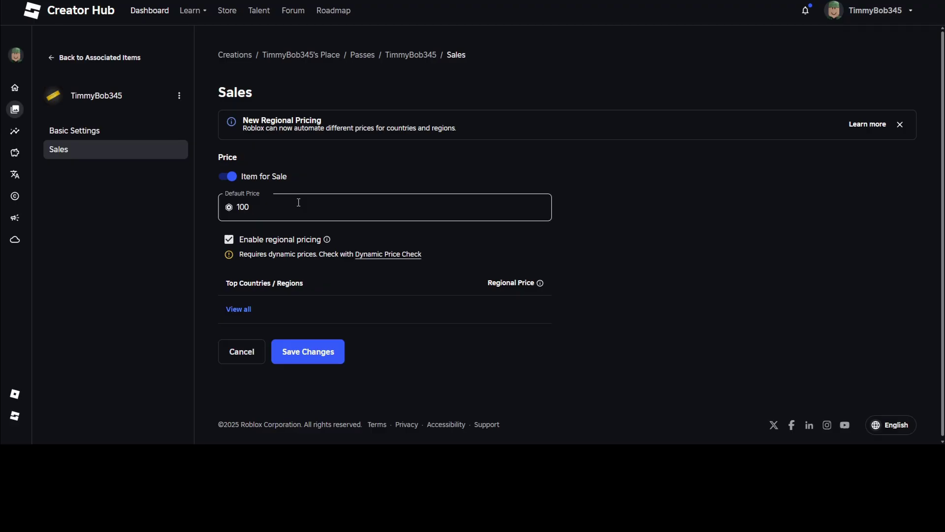
# Correct the default price field back to 100 Robux and save the changes
pyautogui.click(279, 214)
pyautogui.press('BackSpace')
pyautogui.press('BackSpace')
pyautogui.write('30')
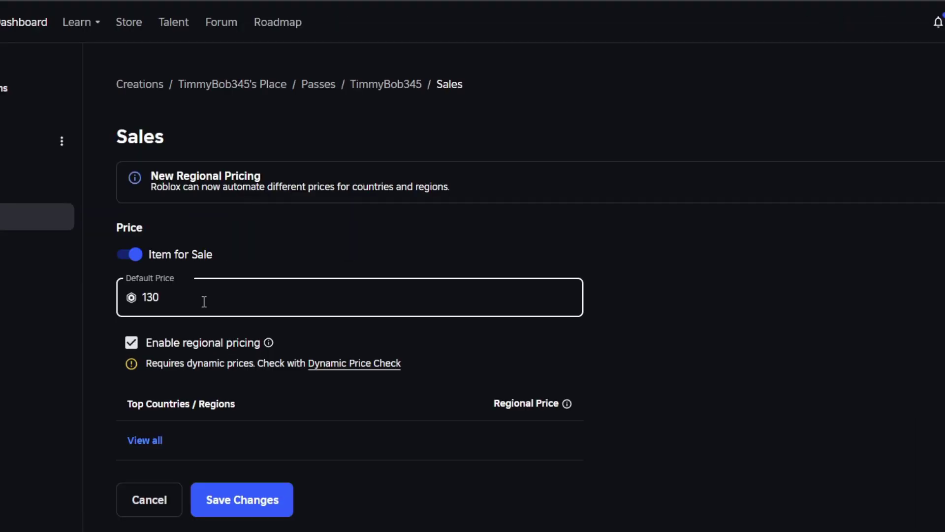
pyautogui.press('BackSpace')
pyautogui.press('BackSpace')
pyautogui.press('BackSpace')
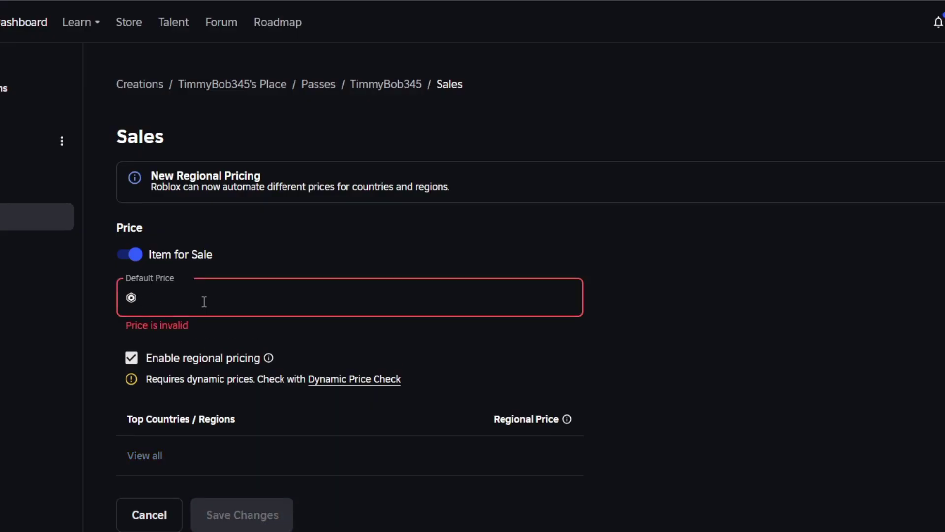
pyautogui.write('100')
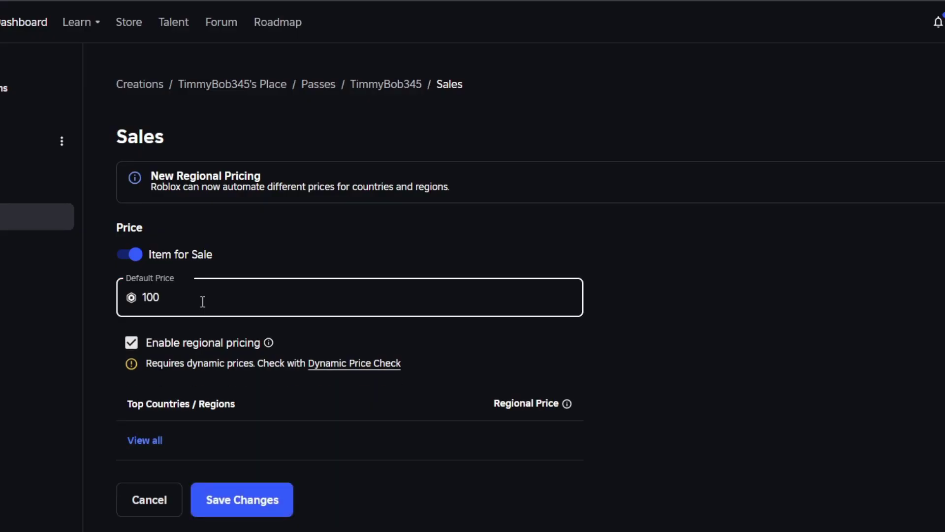
pyautogui.moveTo(269, 349)
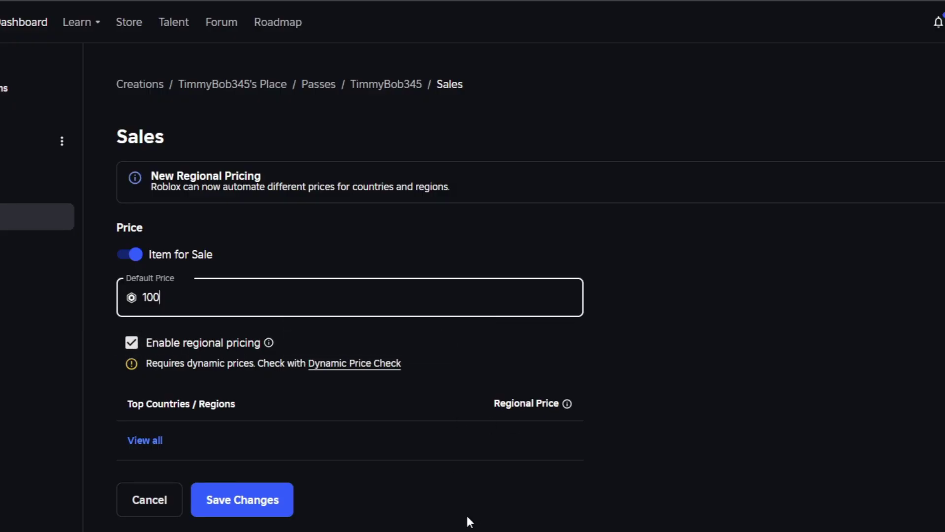
pyautogui.click(251, 482)
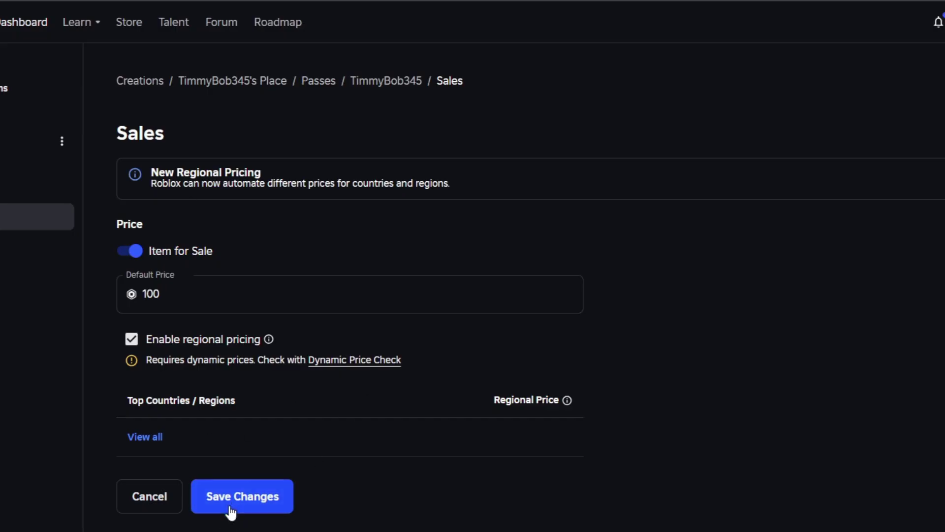
pyautogui.click(239, 498)
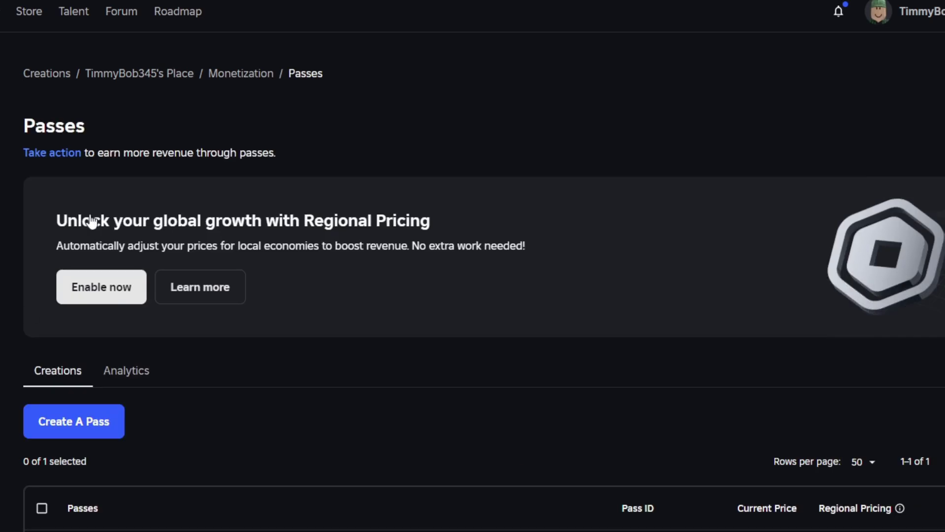
# Scroll the passes table to confirm TimmyBob345 shows 100 with regional pricing enabled
pyautogui.scroll(-3, 207, 447)
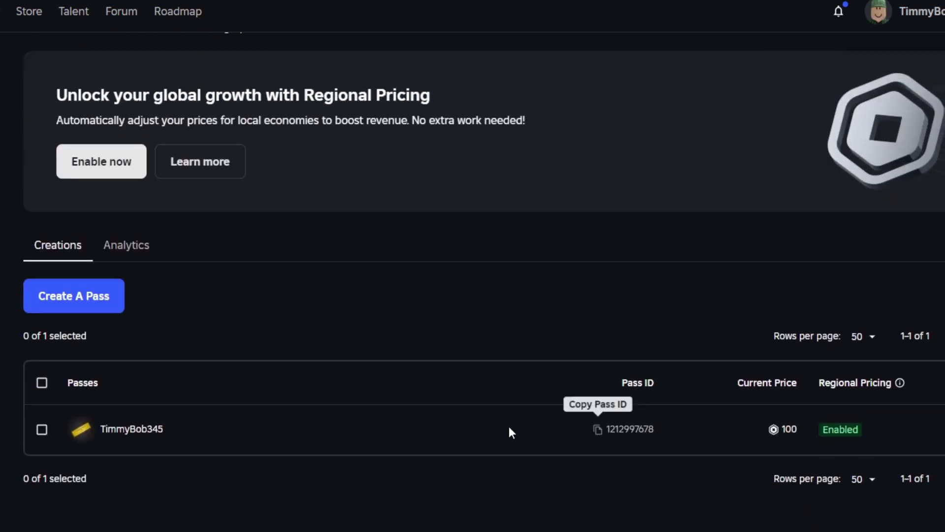
pyautogui.scroll(2, 315, 516)
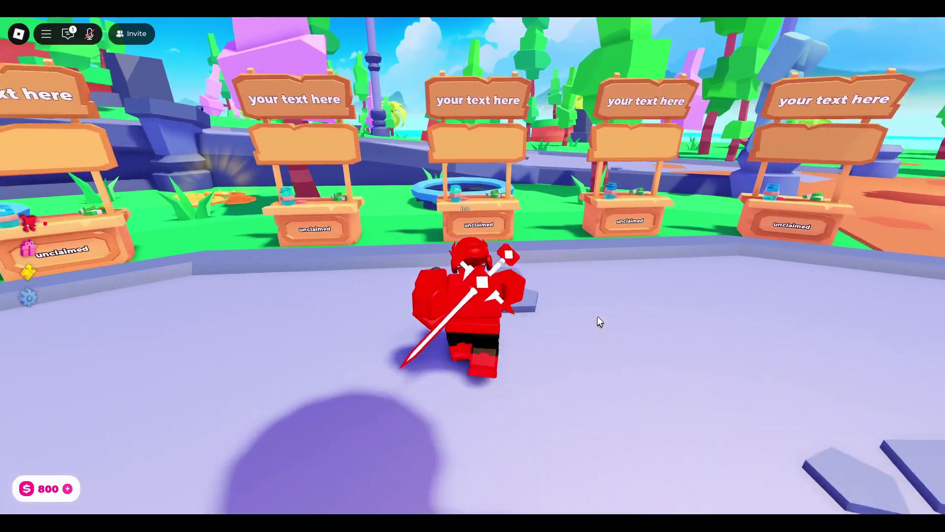
# Walk the avatar to an unclaimed stand, claim it with E, then step back
pyautogui.press('w')
pyautogui.press('e')
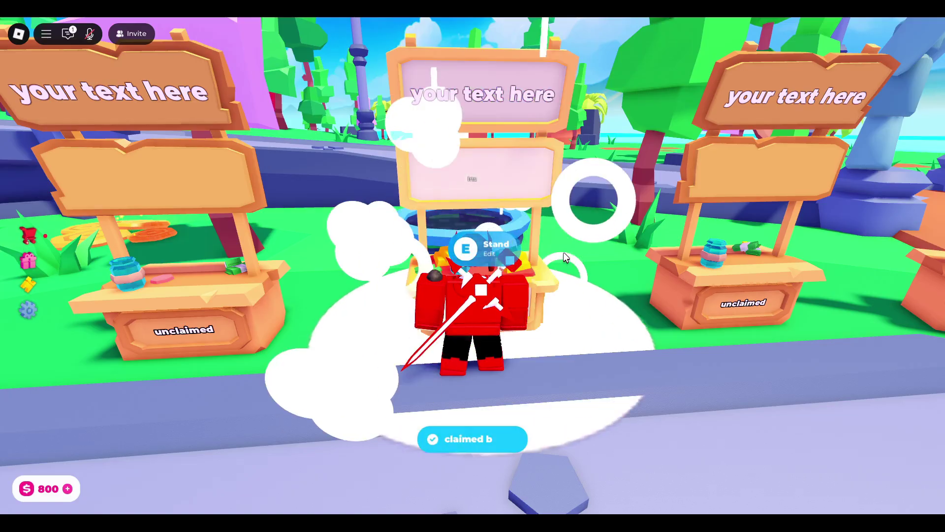
pyautogui.press('s')
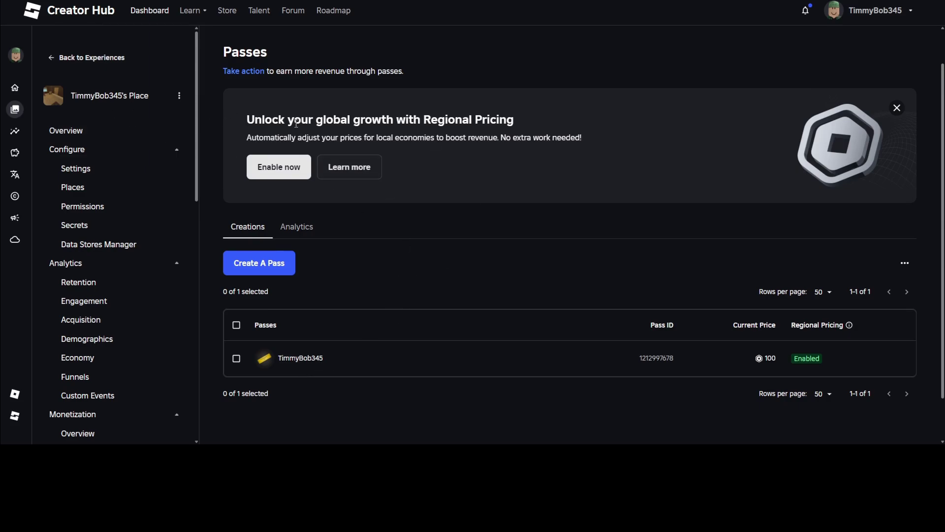
# Open Configure > Settings and scroll to the Privacy section to verify it is Public
pyautogui.click(107, 171)
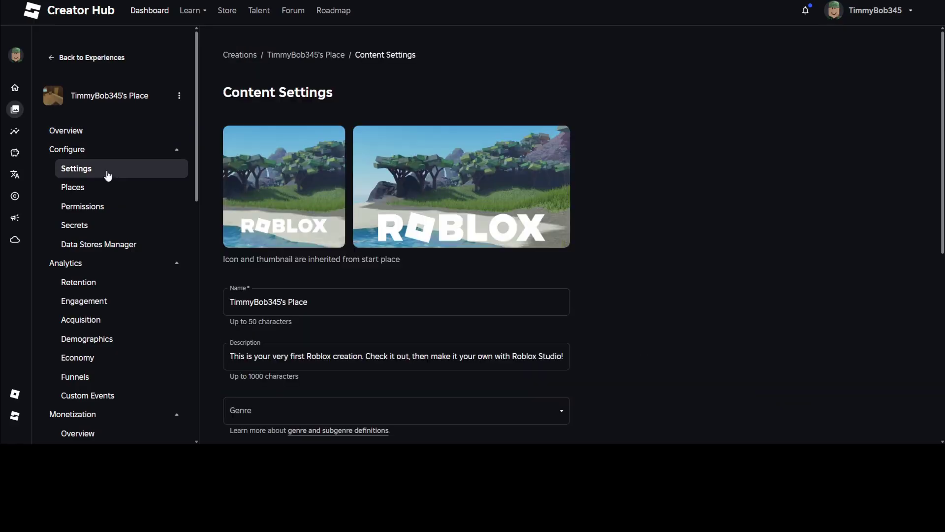
pyautogui.scroll(-6, 400, 199)
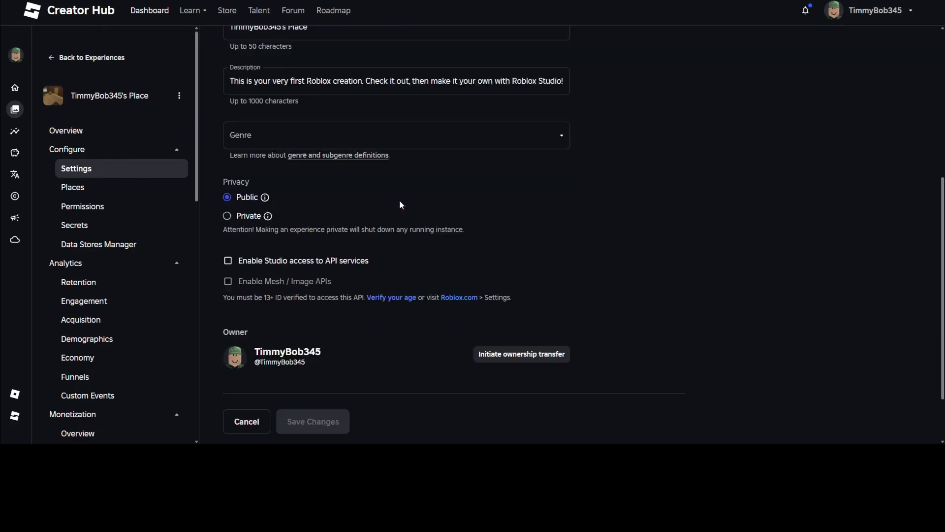
pyautogui.moveTo(267, 182)
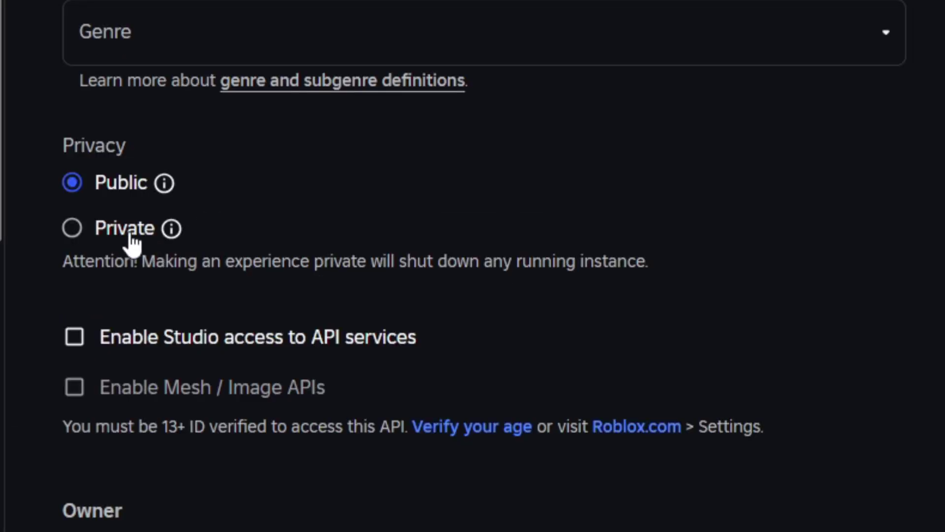
pyautogui.moveTo(168, 189)
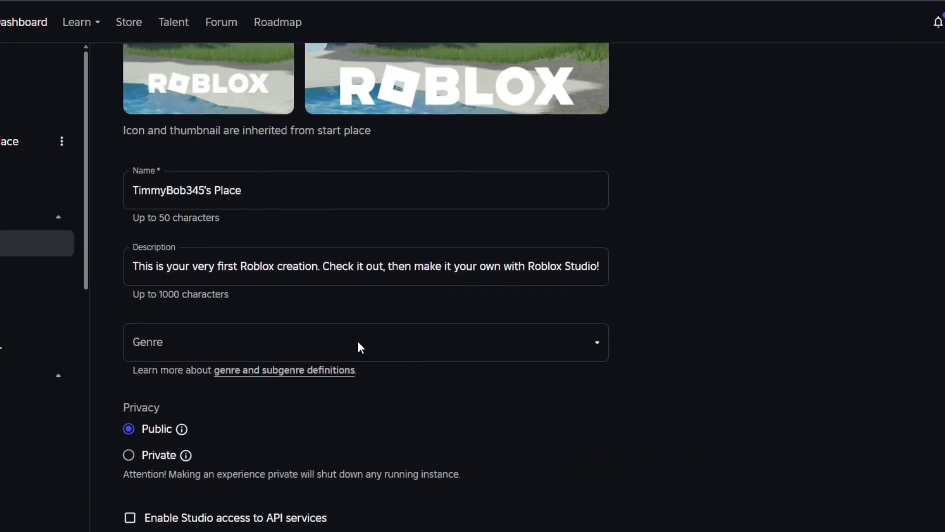
pyautogui.scroll(5, 488, 38)
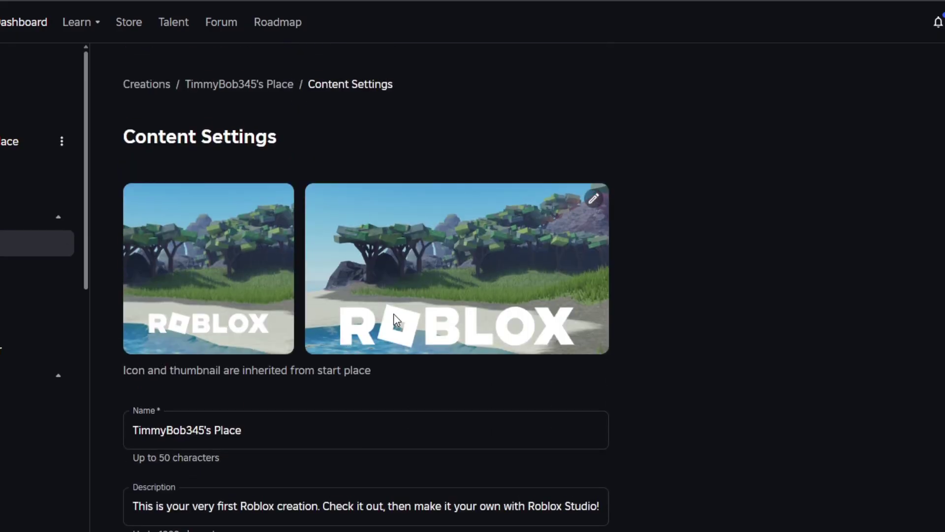
pyautogui.scroll(-5, 368, 342)
pyautogui.scroll(5, 149, 350)
pyautogui.scroll(-4, 326, 288)
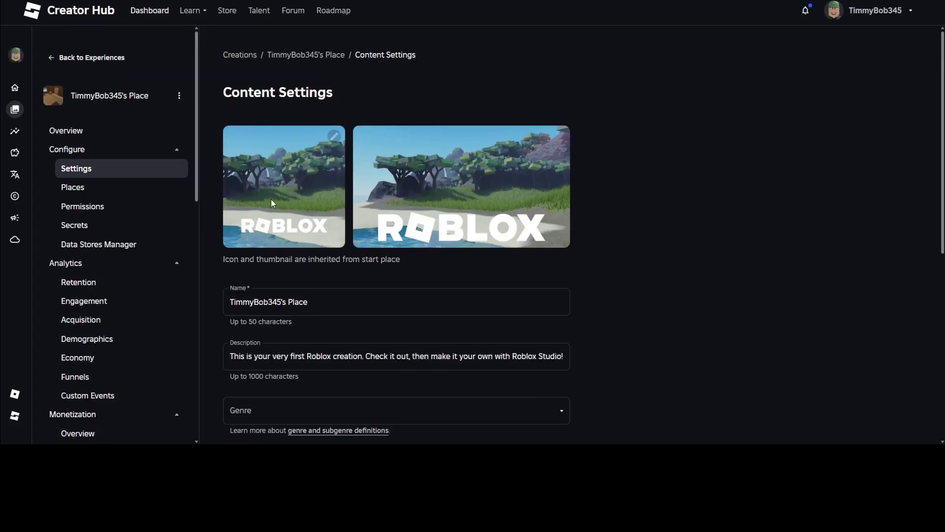
pyautogui.scroll(-5, 331, 364)
pyautogui.scroll(2, 338, 237)
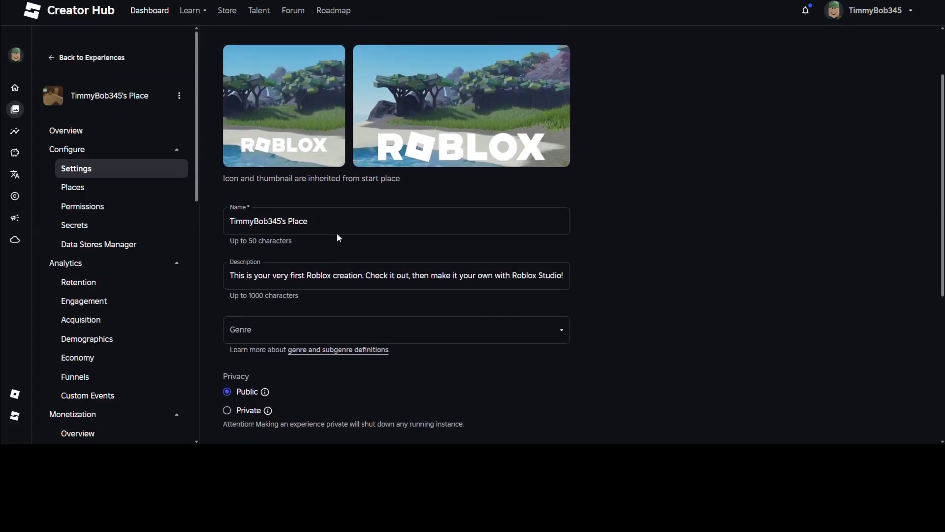
pyautogui.scroll(-2, 85, 269)
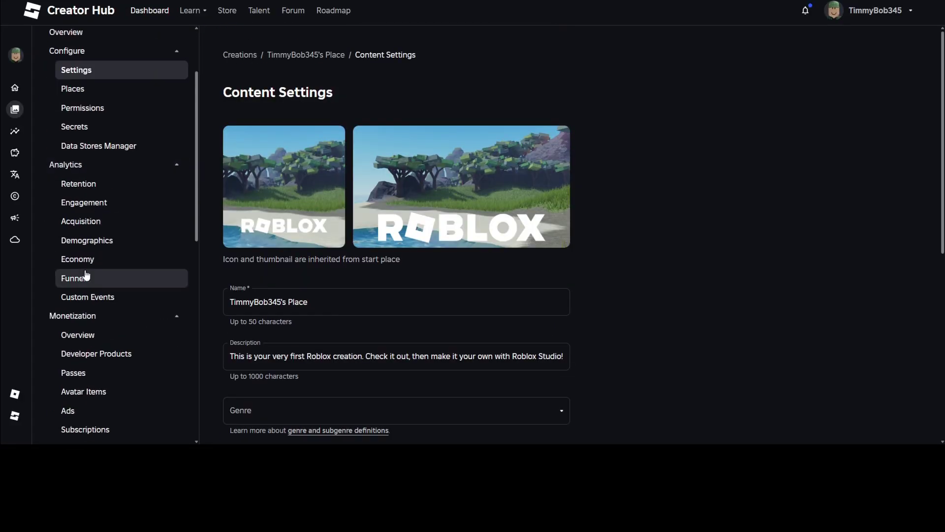
# Return to Passes and choose View on Roblox from the place's ⋮ menu
pyautogui.click(88, 378)
pyautogui.scroll(-1, 418, 352)
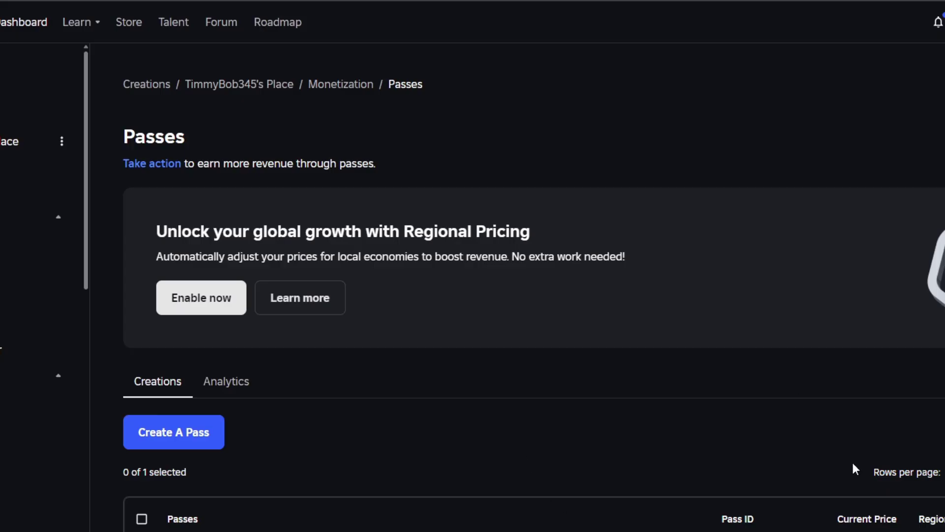
pyautogui.click(61, 143)
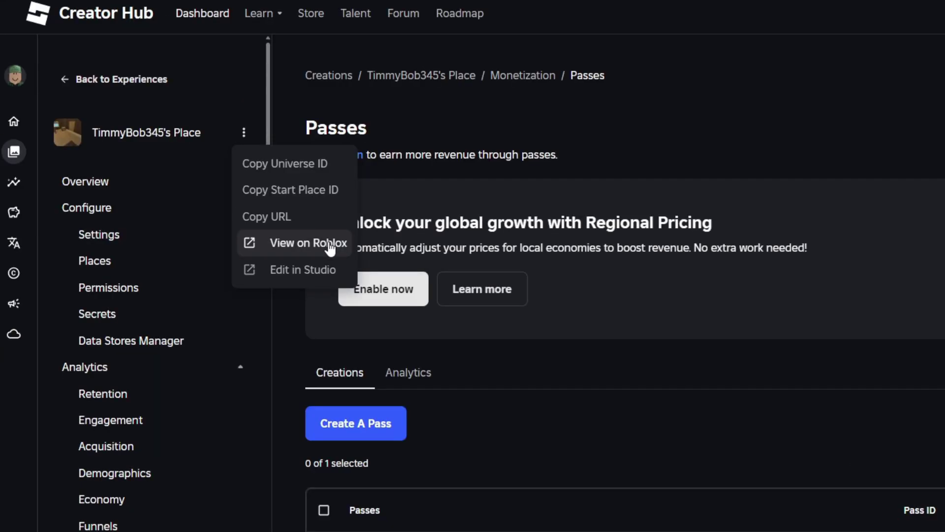
pyautogui.click(329, 245)
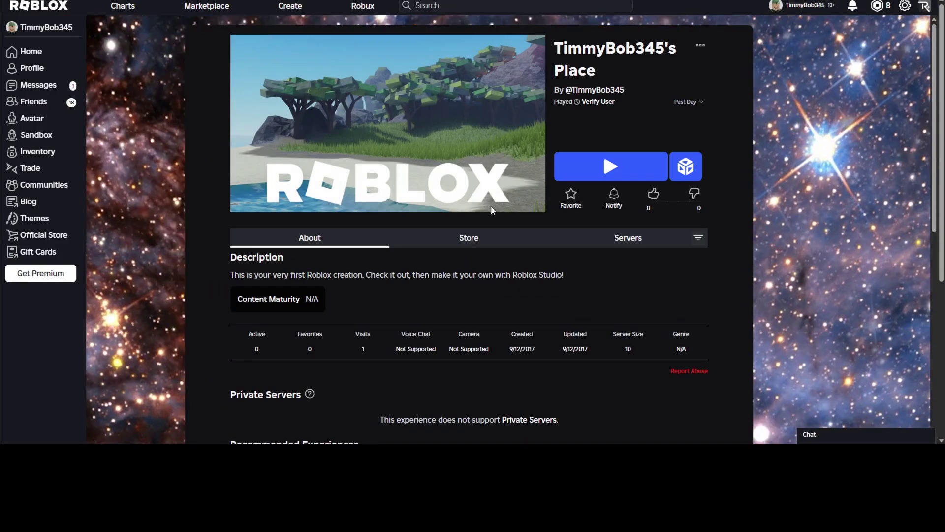
# Show the experience's Store and open the TimmyBob345 pass listed at 100 Robux
pyautogui.click(463, 239)
pyautogui.scroll(-2, 479, 257)
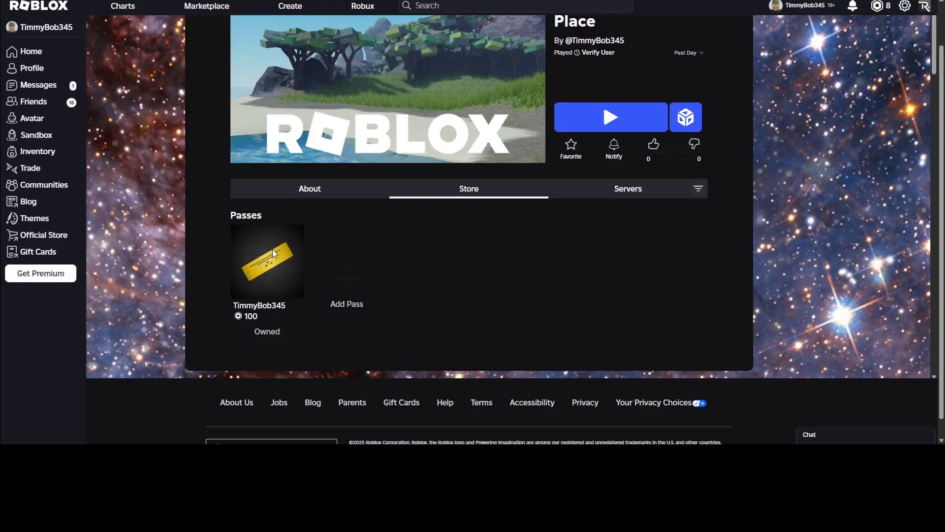
pyautogui.click(197, 227)
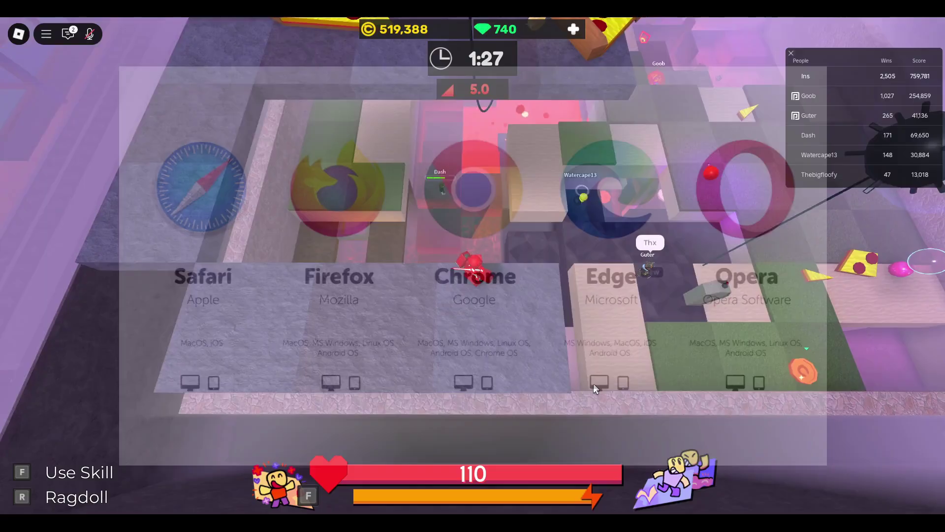
# Run the character through the lava rooms and across the platforms past the orange ball
pyautogui.scroll(5, 594, 389)
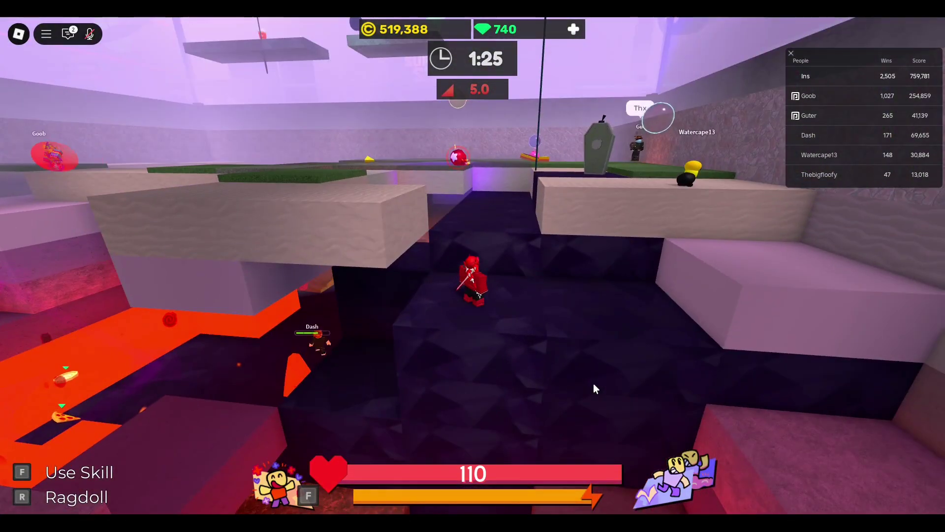
pyautogui.press('w')
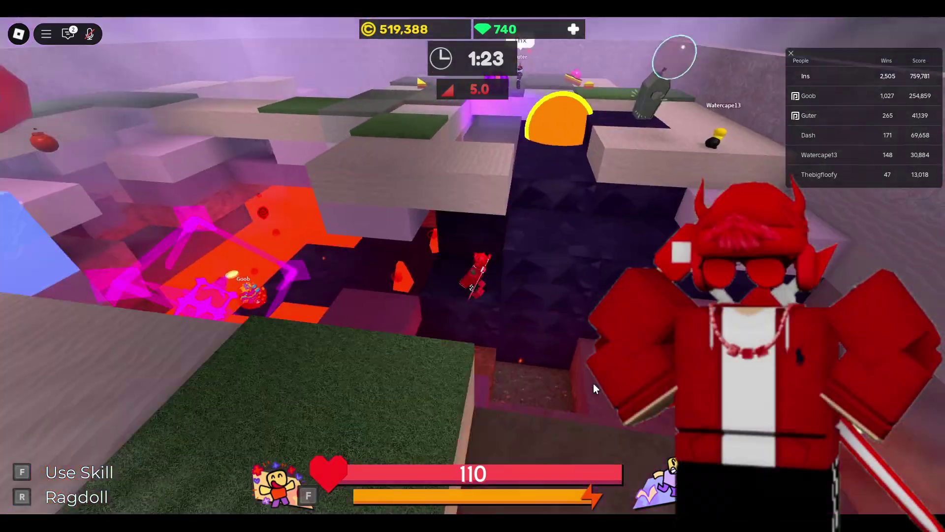
pyautogui.press('w')
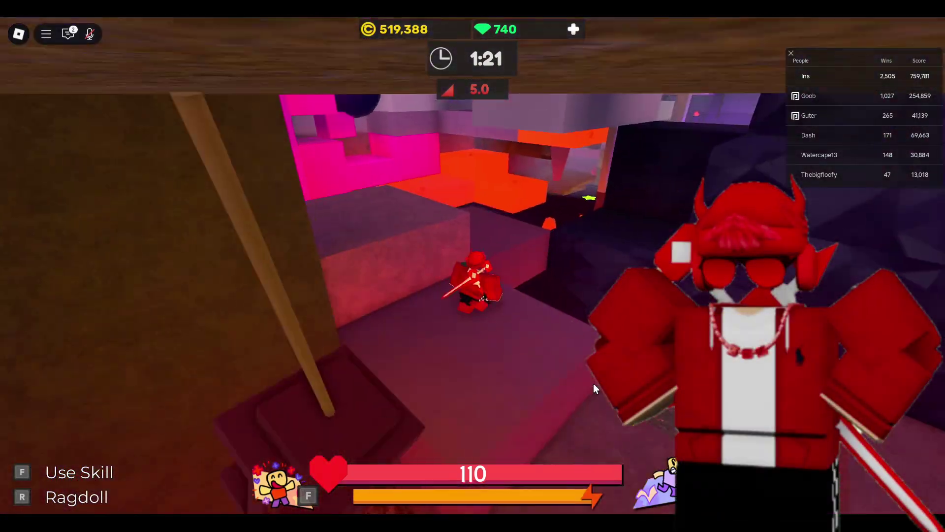
pyautogui.press('w')
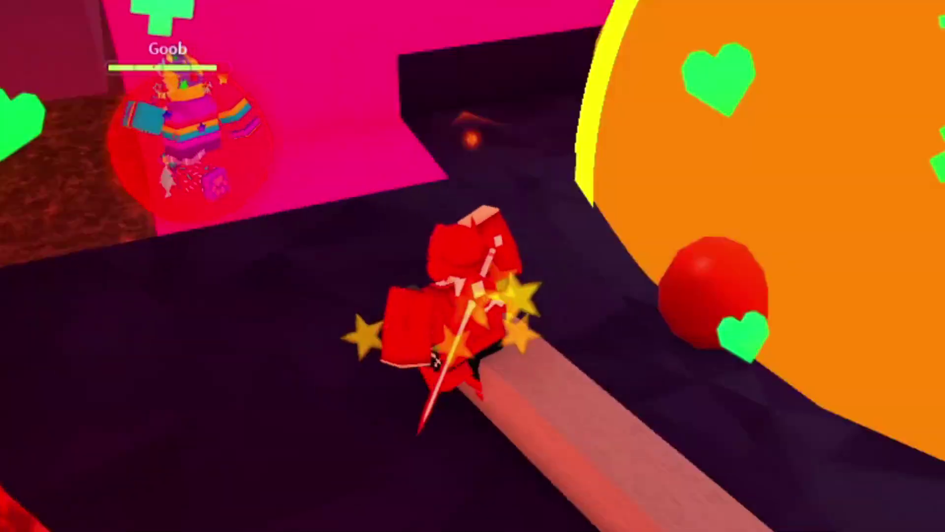
pyautogui.press('w')
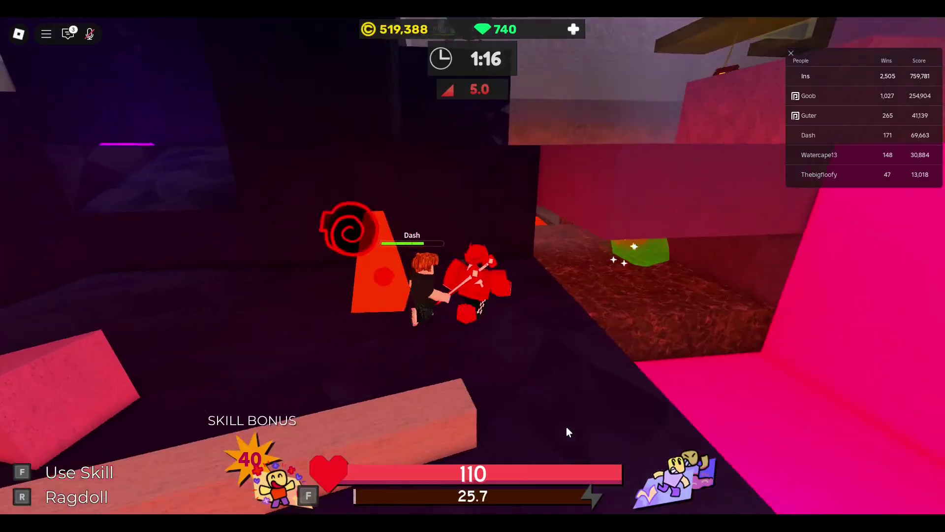
pyautogui.press('w')
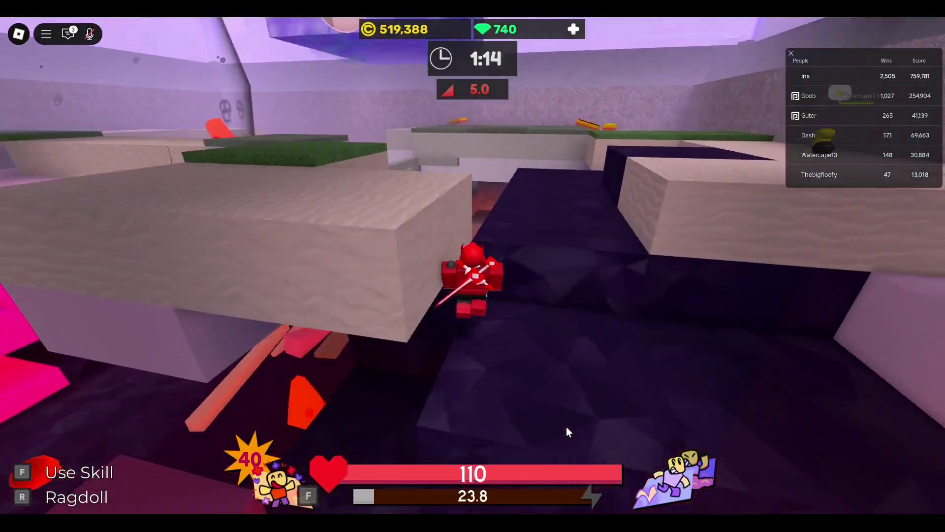